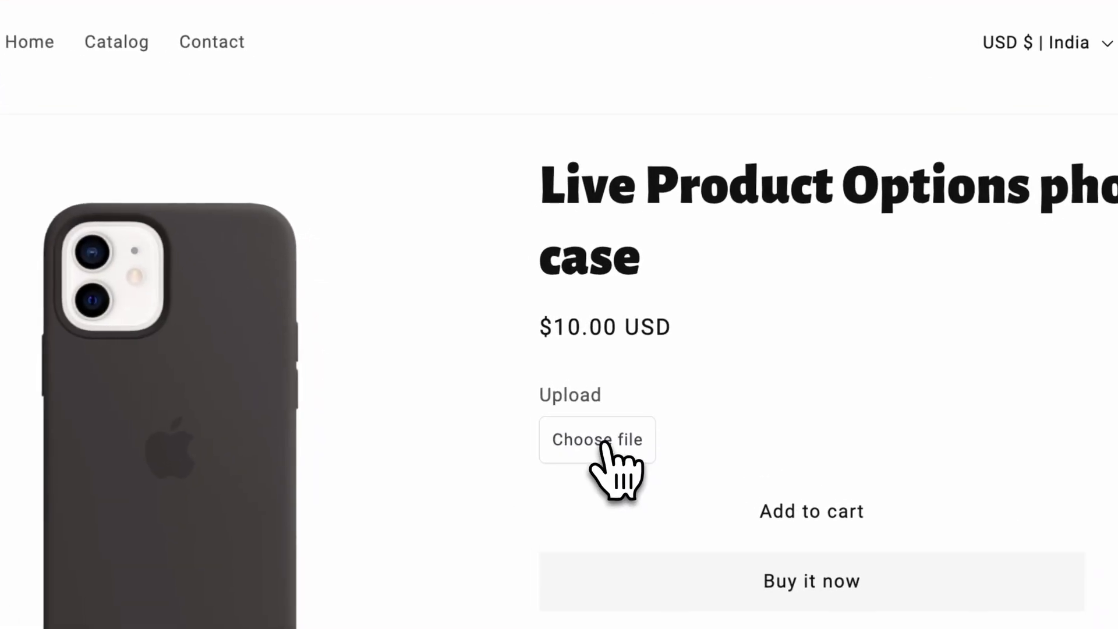
Upload 'Untitled design (5).png' and reposition the cat photo to fill the phone-case crop
left_click(582, 378)
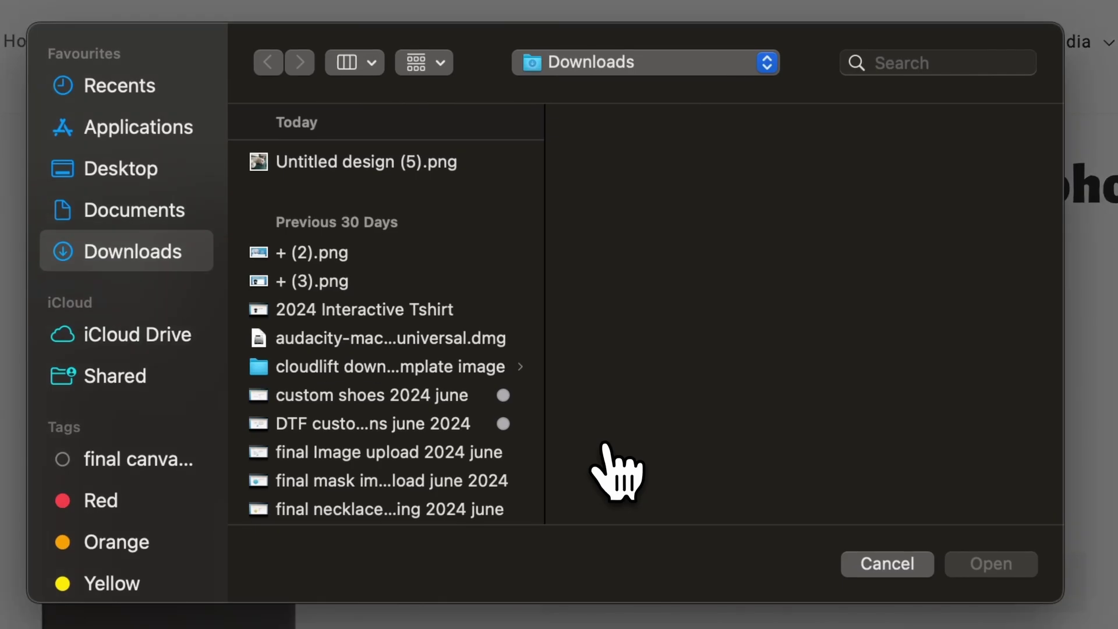
left_click(349, 161)
left_click(991, 563)
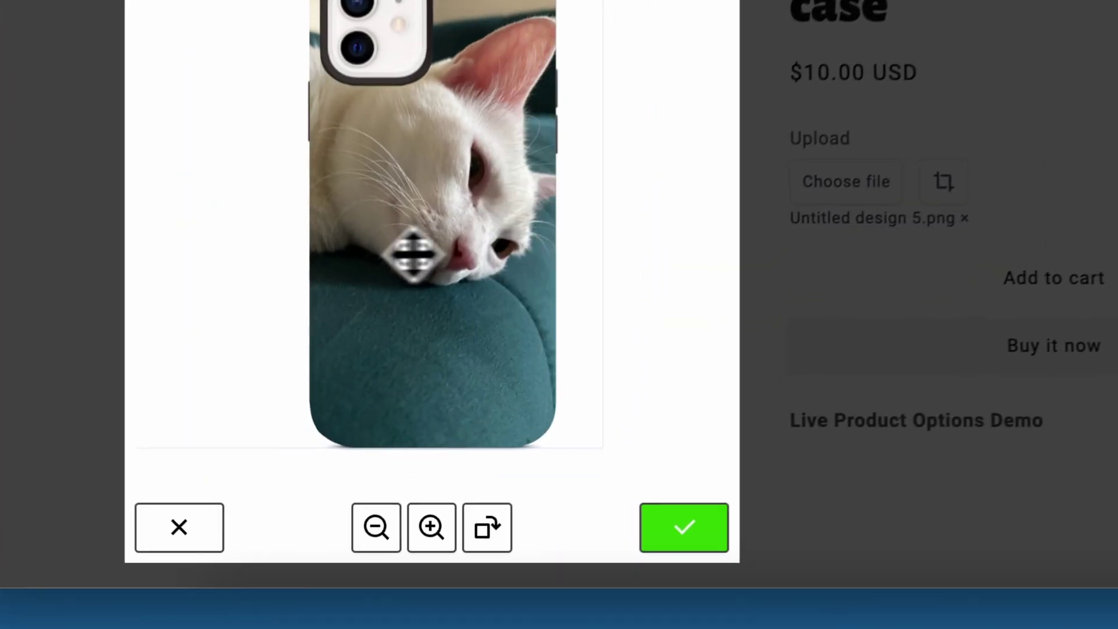
mouse_move(413, 255)
left_mouse_down()
mouse_move(440, 249)
mouse_move(373, 254)
mouse_move(394, 259)
left_mouse_up()
left_click(739, 543)
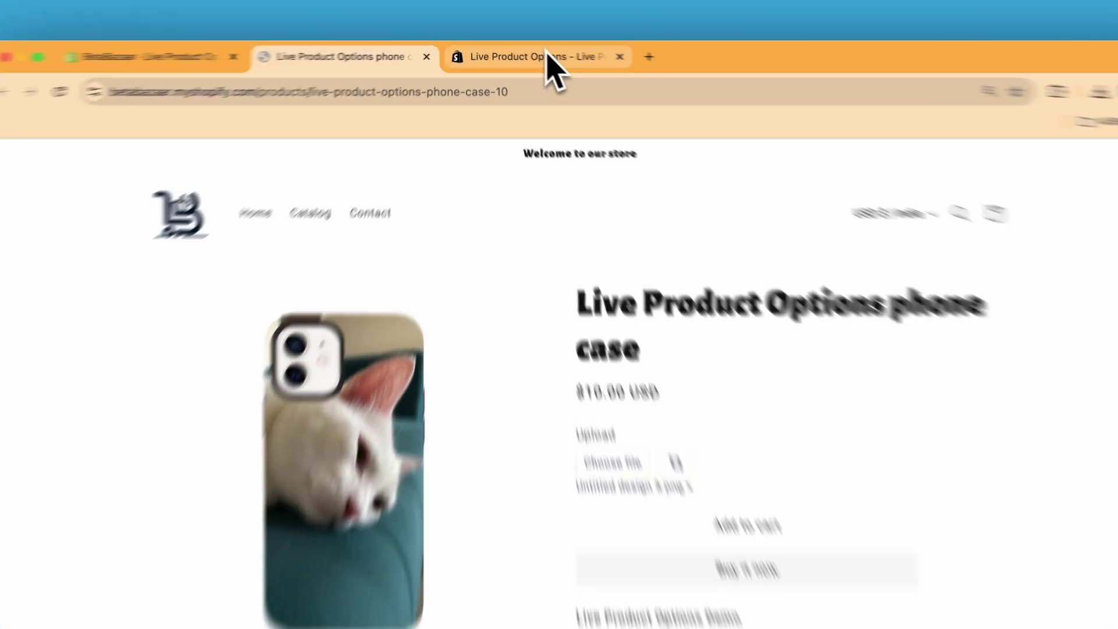
View the Live Product Options App Store listing, then return to the BetaBazaar admin's app page
left_click(521, 53)
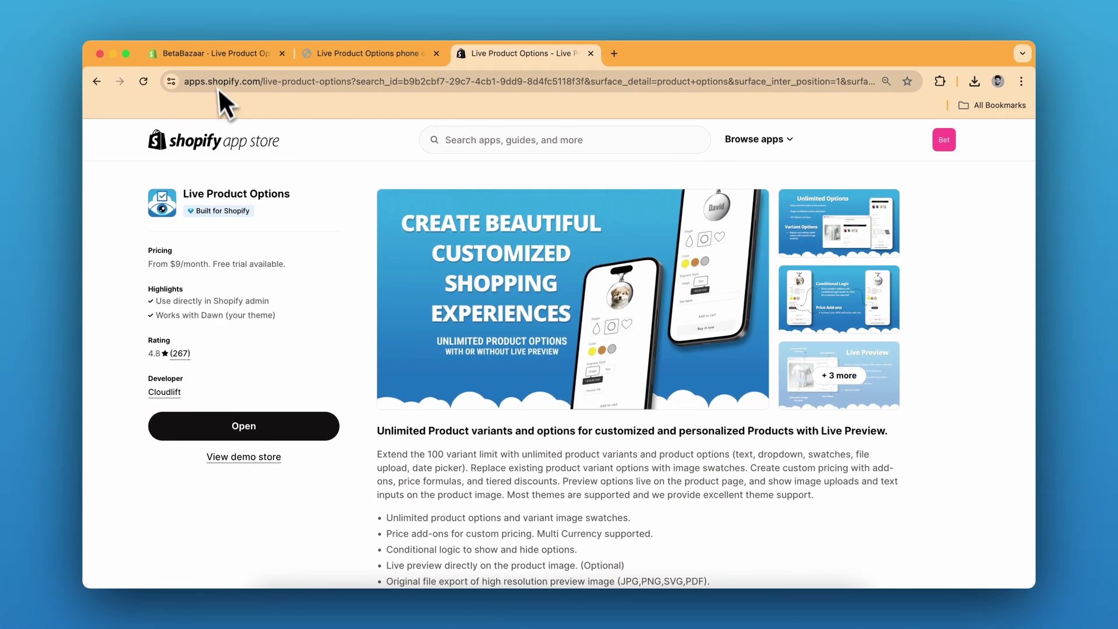
left_click(212, 54)
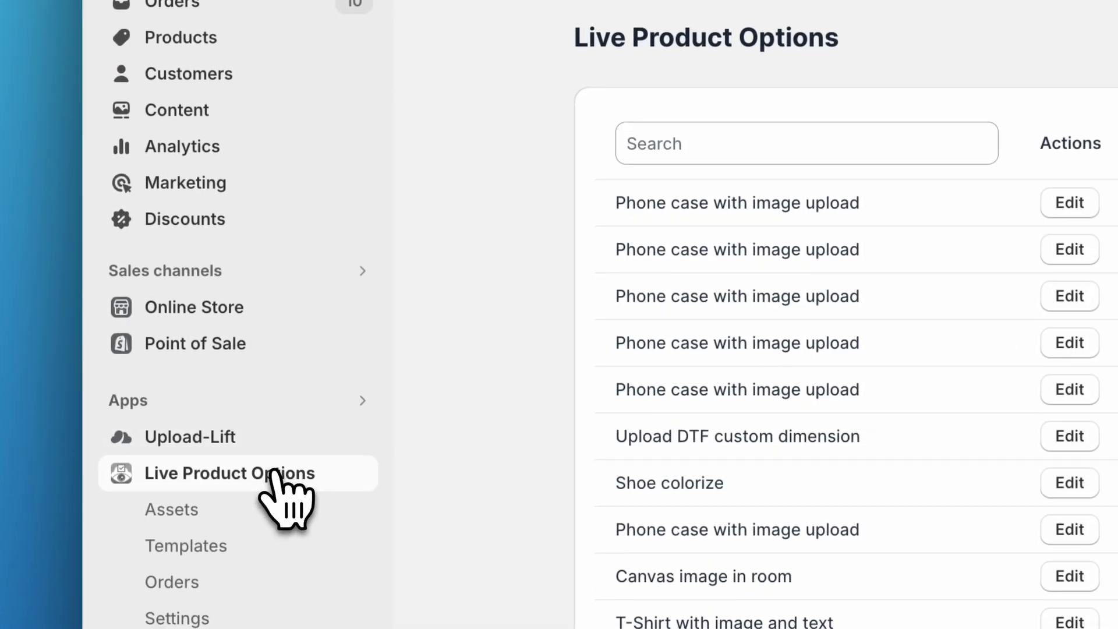
Browse the Templates cards for the phone case image-upload example
left_click(235, 545)
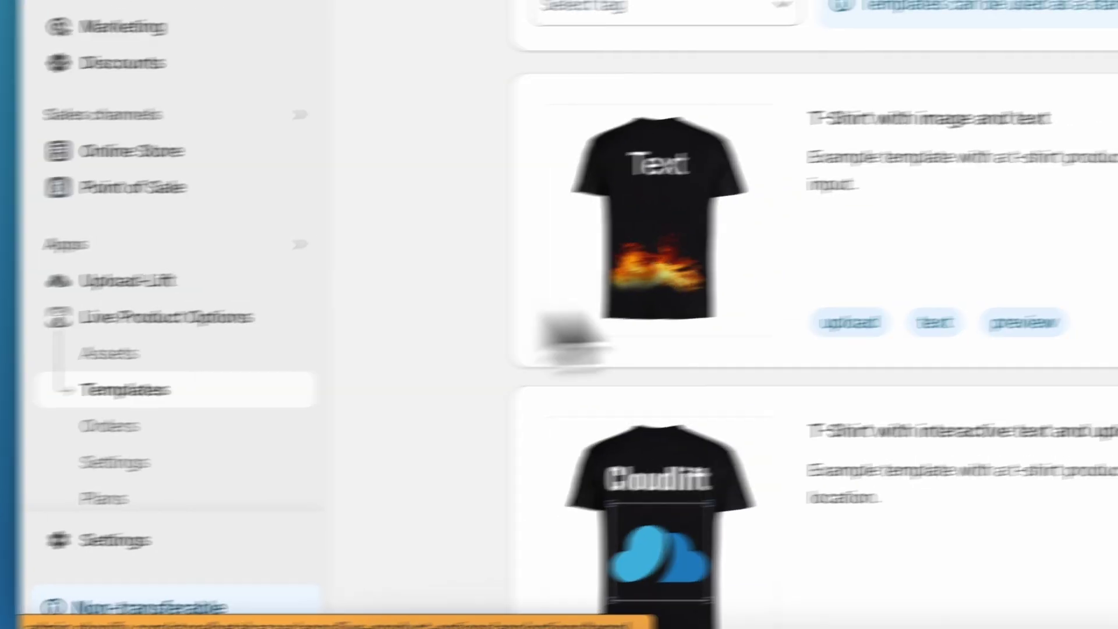
scroll(724, 387, "down", 10)
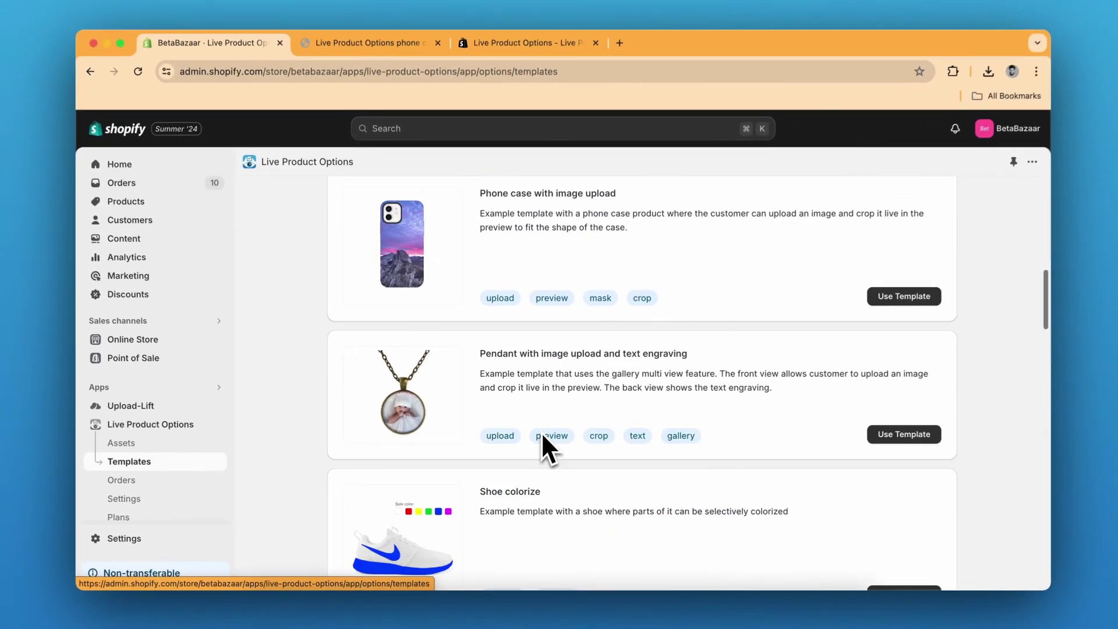
scroll(538, 432, "up", 2)
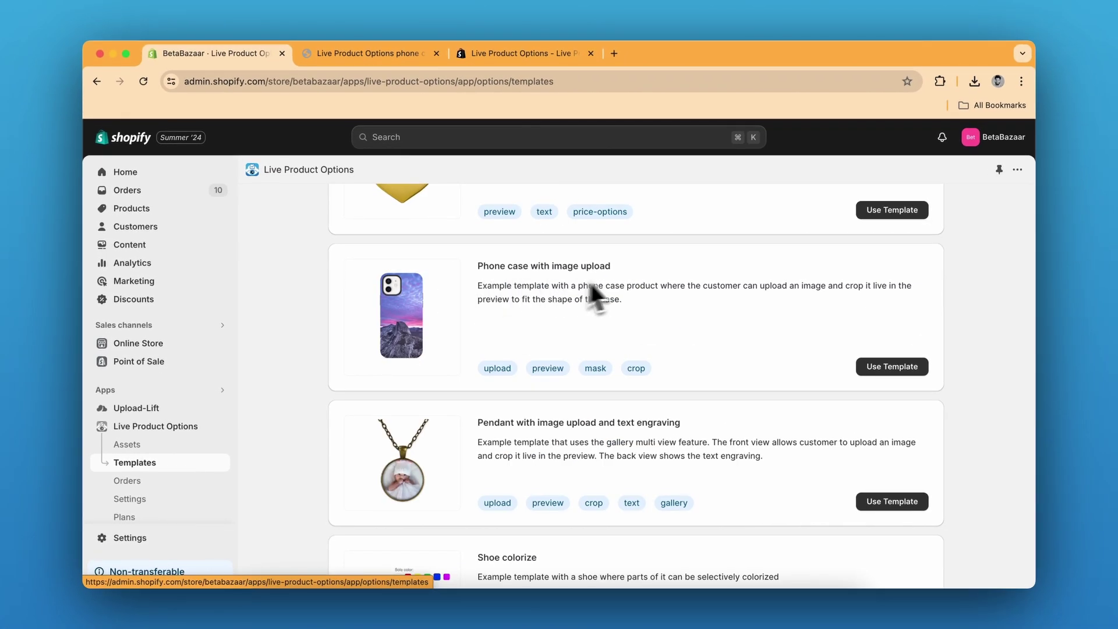
scroll(643, 279, "up", 6)
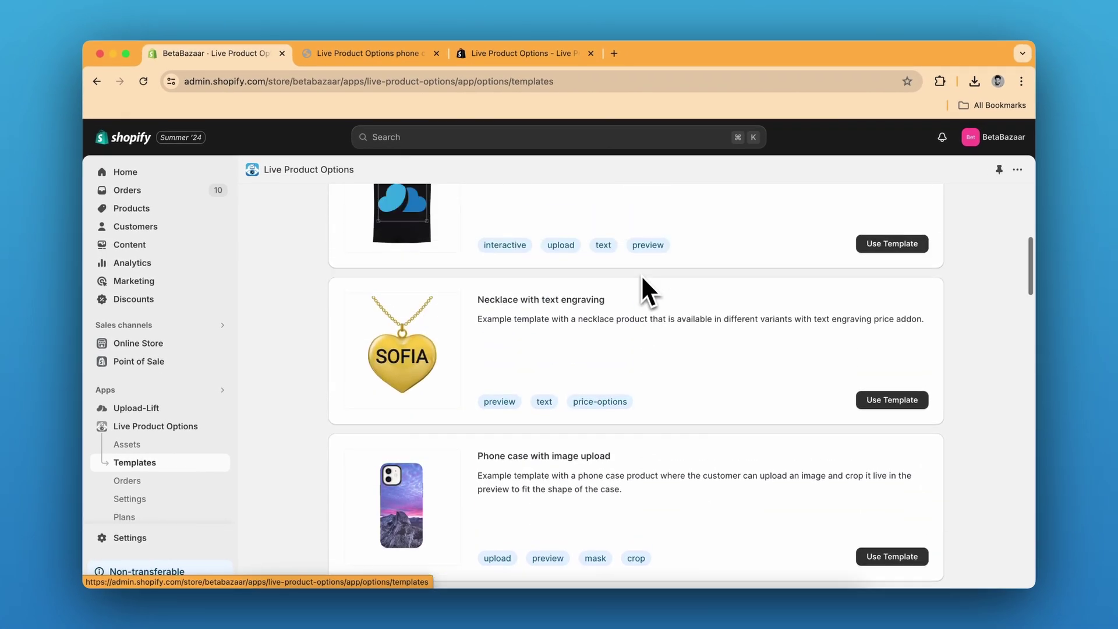
scroll(642, 278, "up", 3)
scroll(643, 279, "down", 5)
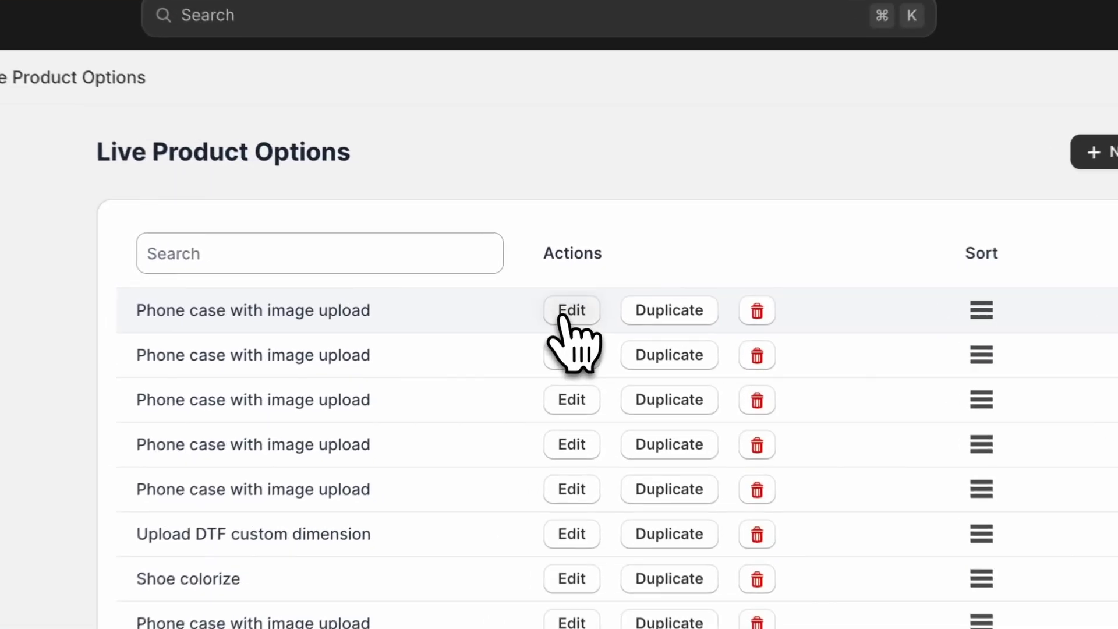
Open the first 'Phone case with image upload' option set and review its targeting and options
left_click(573, 293)
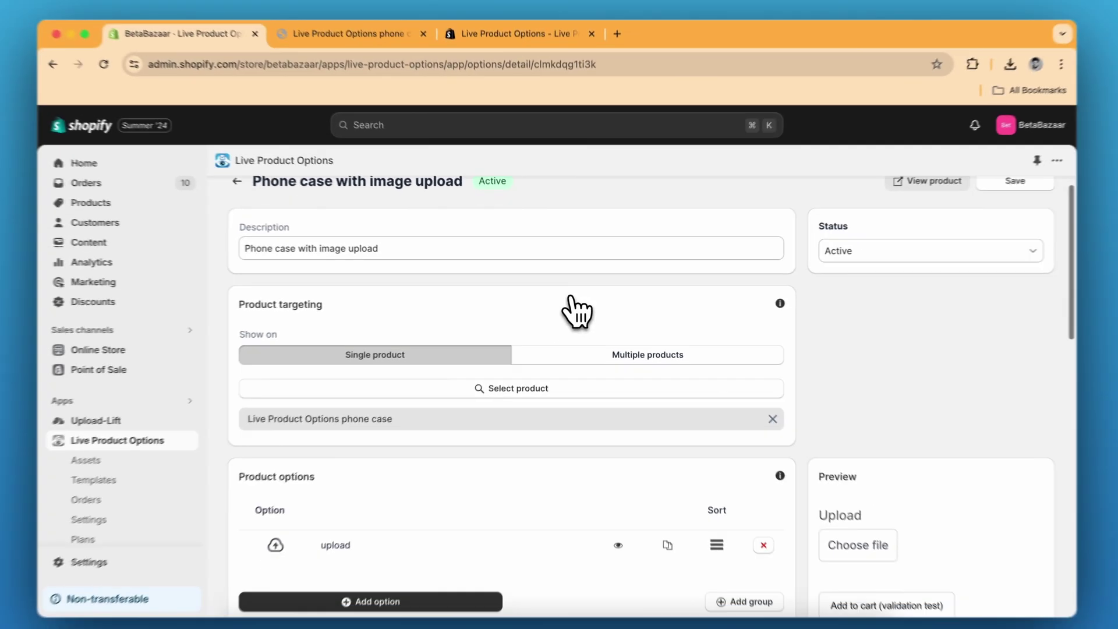
scroll(562, 319, "down", 2)
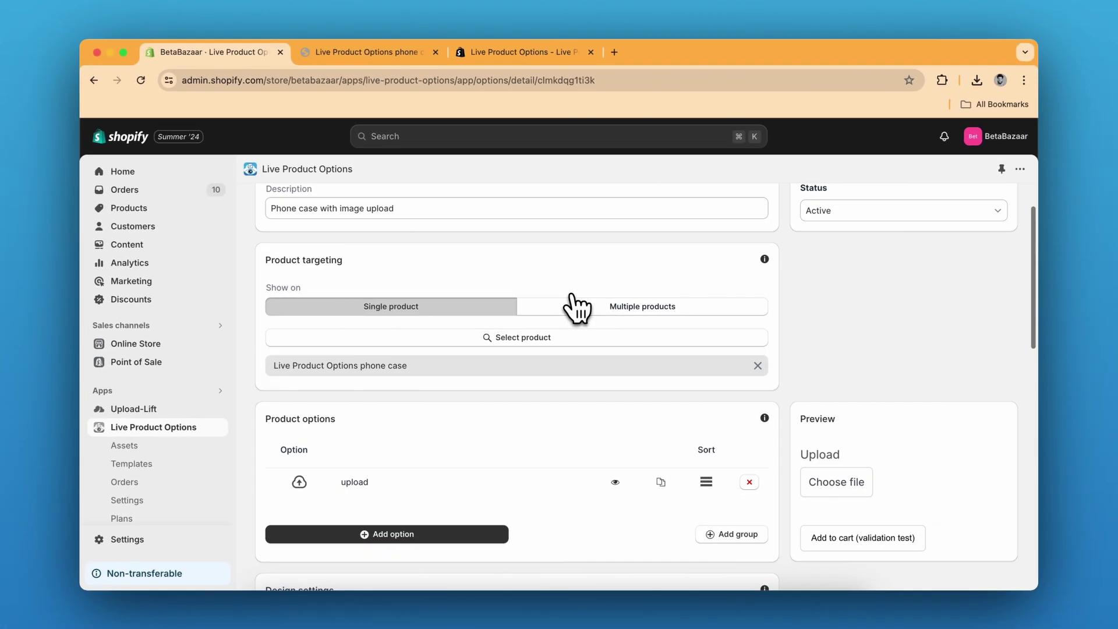
scroll(576, 308, "down", 2)
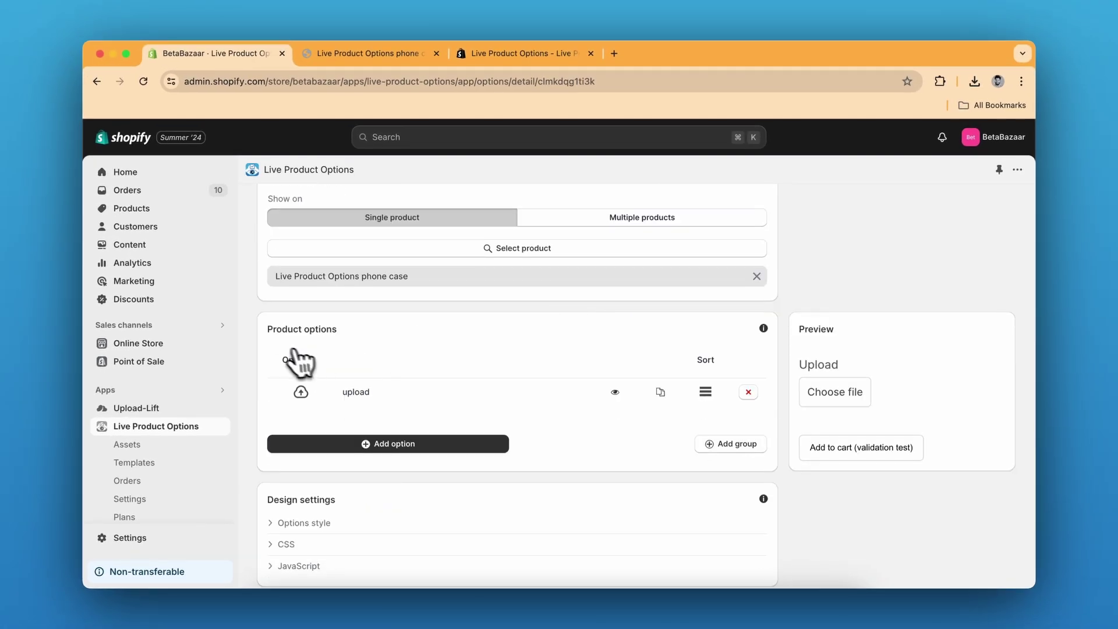
scroll(533, 368, "down", 5)
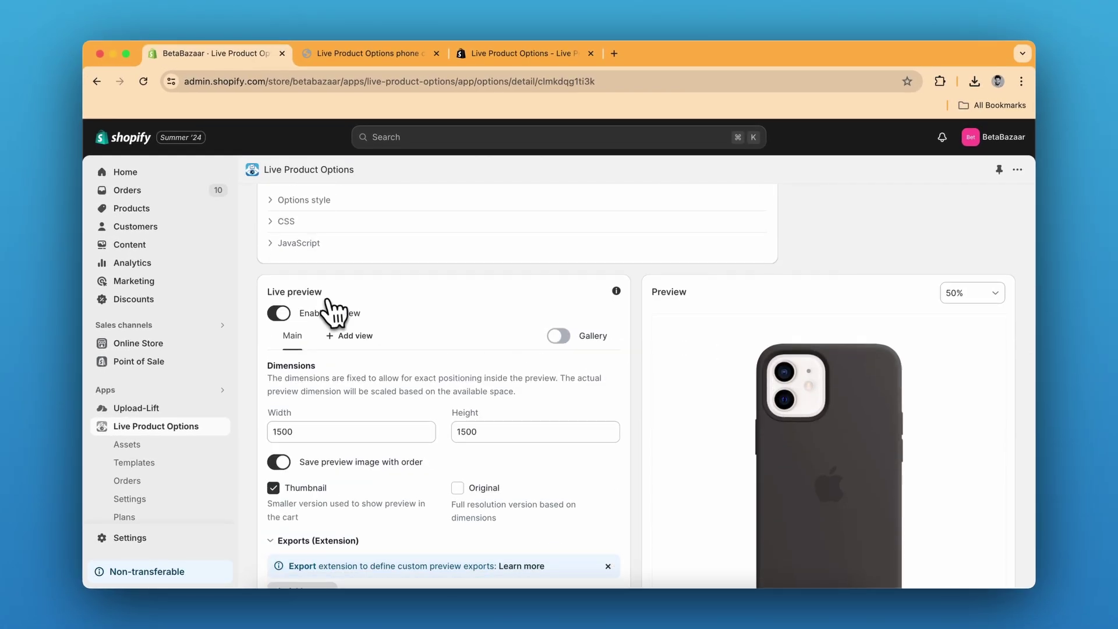
scroll(530, 361, "up", 3)
scroll(527, 358, "up", 1)
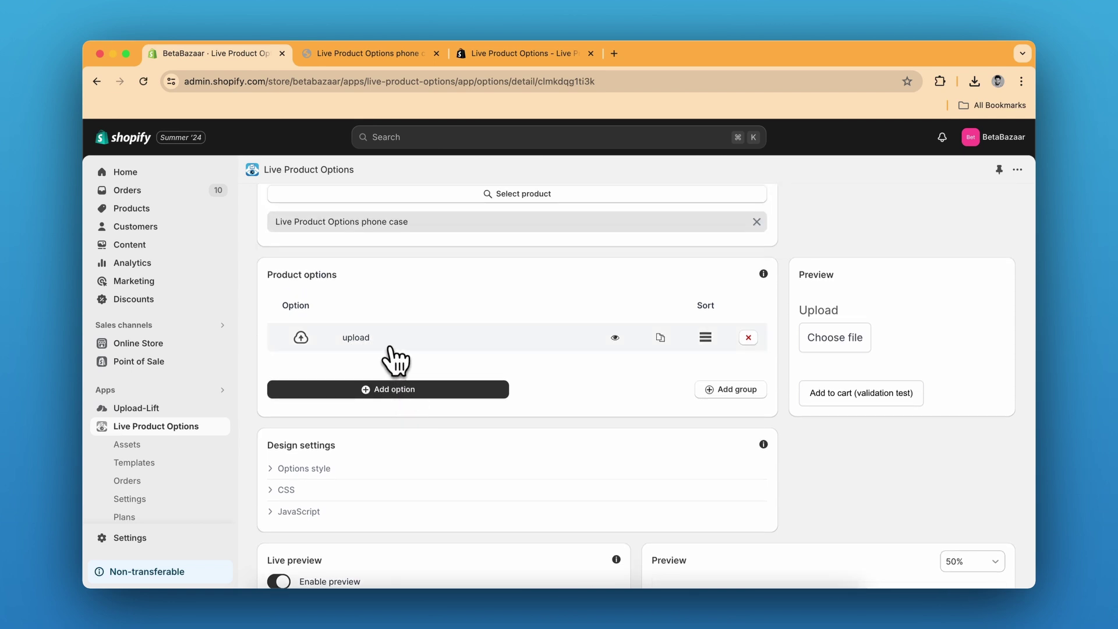
In the 1500×1500 Live preview, expand the layer_upload layer's settings
scroll(530, 364, "down", 5)
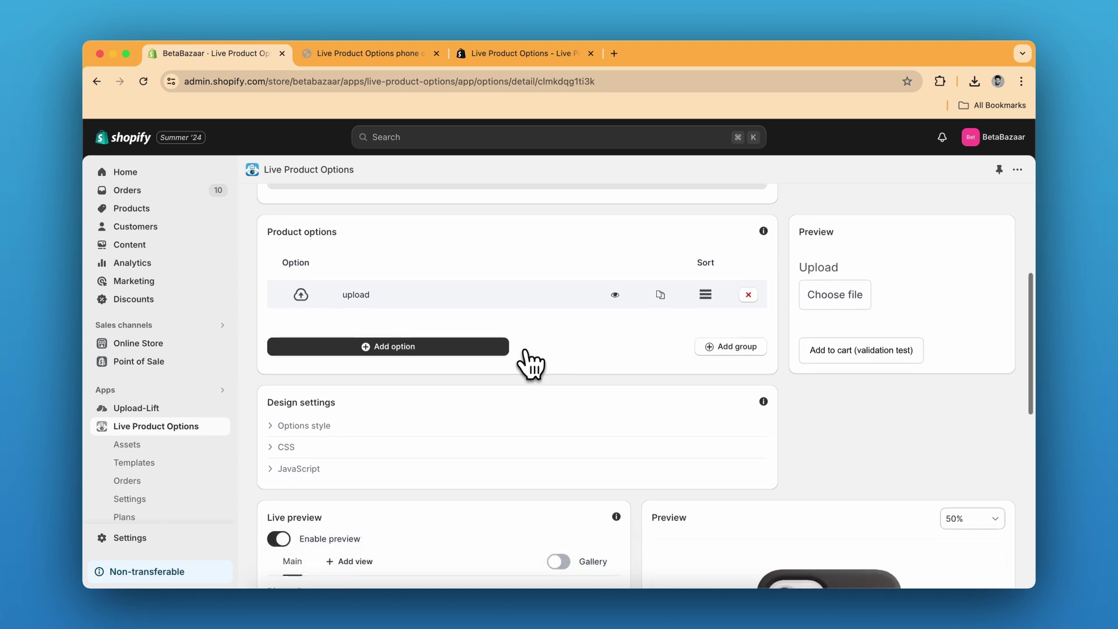
scroll(482, 382, "down", 3)
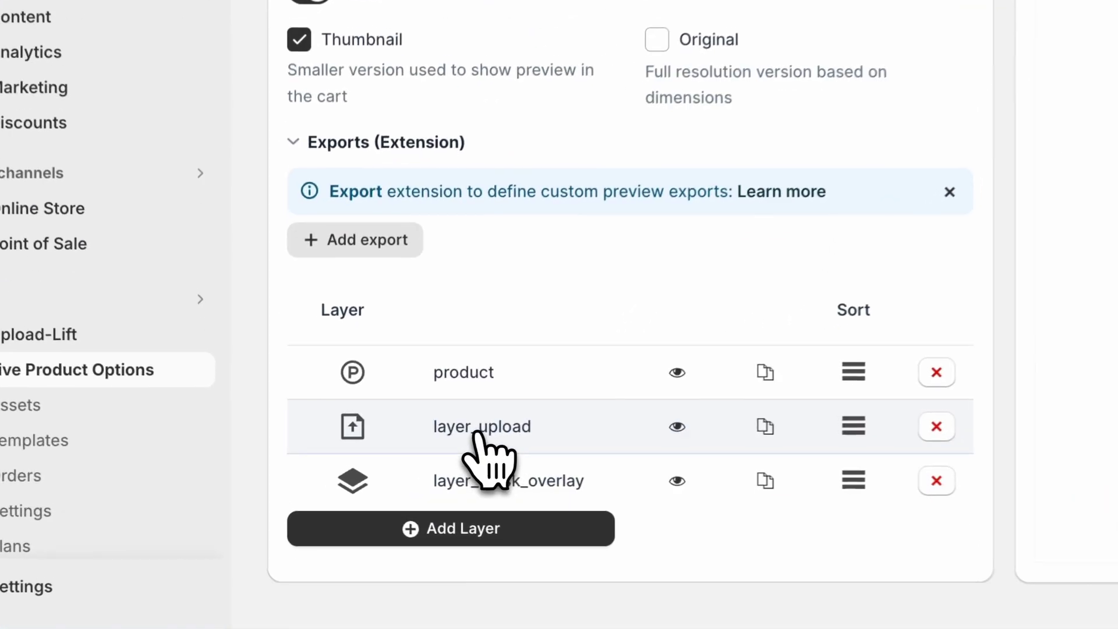
left_click(365, 459)
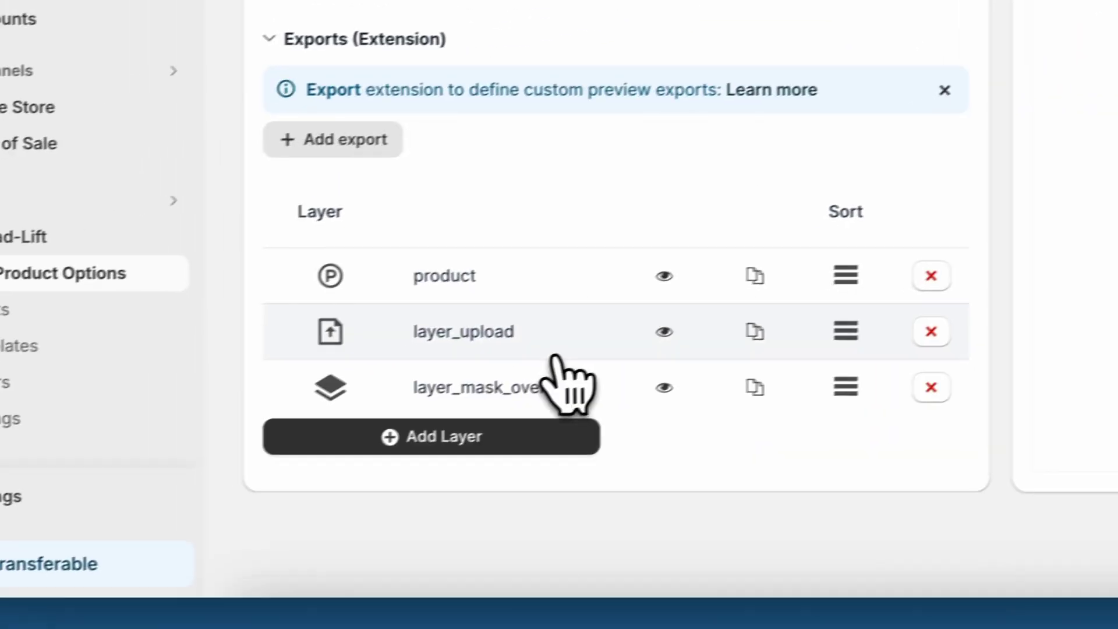
scroll(569, 379, "down", 1)
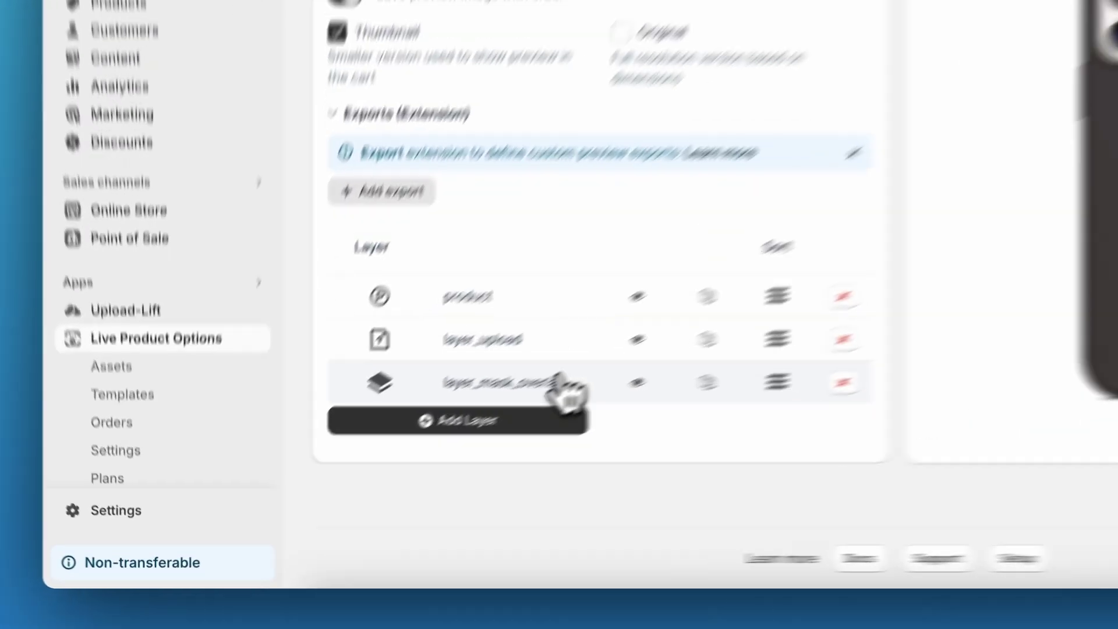
Open layer_mask_overlay's mask image a_RNxg_maskoverlay_phone.png in a new tab, then return to BetaBazaar
left_click(402, 455)
scroll(416, 470, "down", 3)
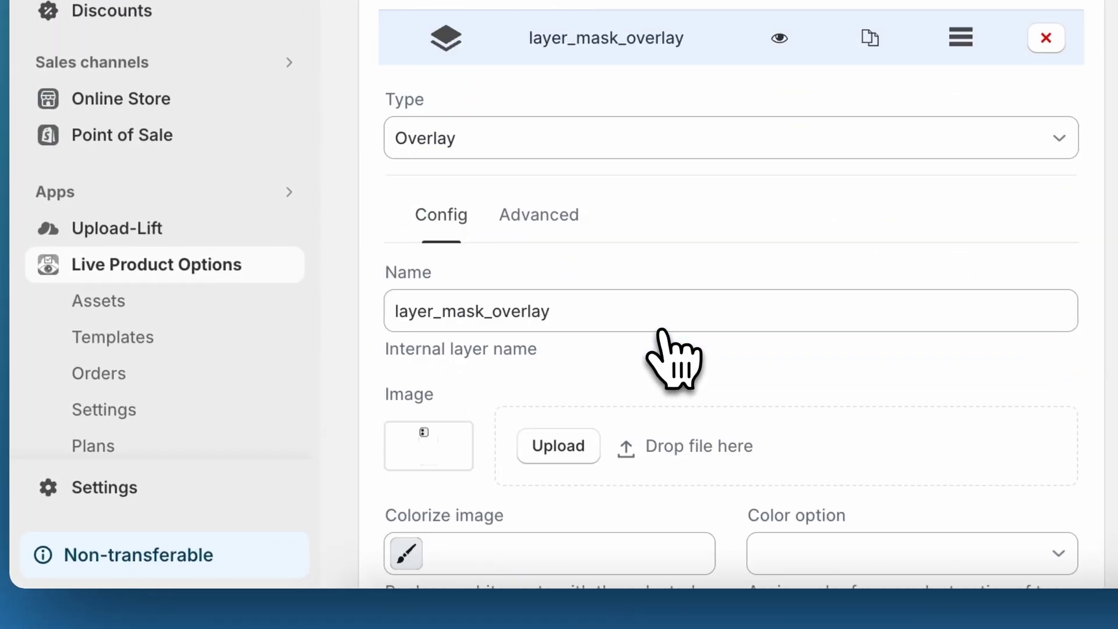
right_click(431, 416)
left_click(464, 375)
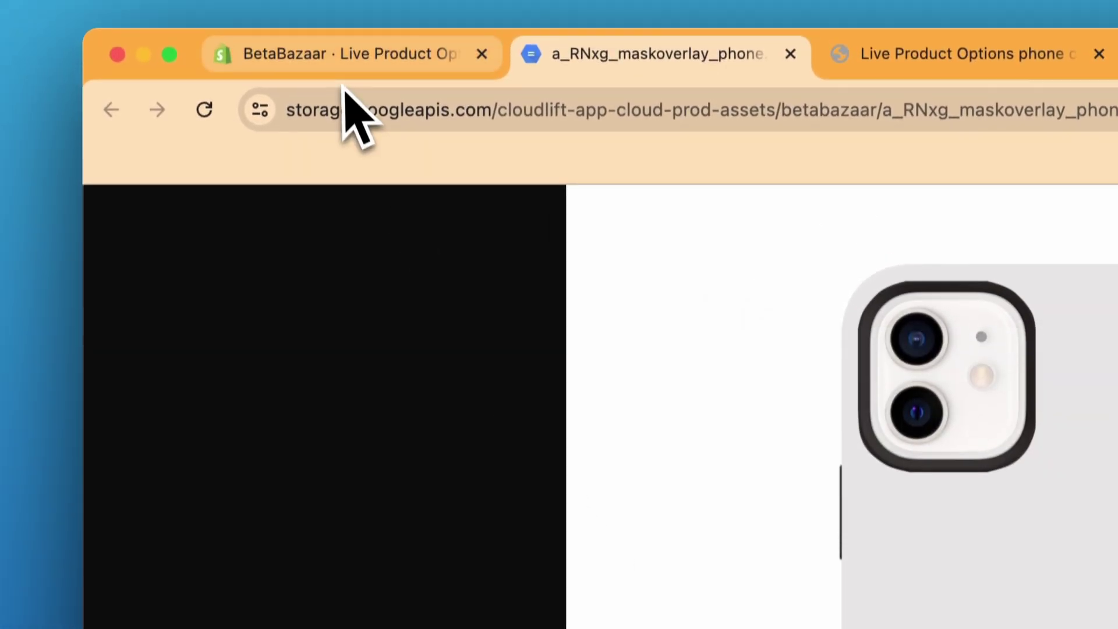
left_click(349, 8)
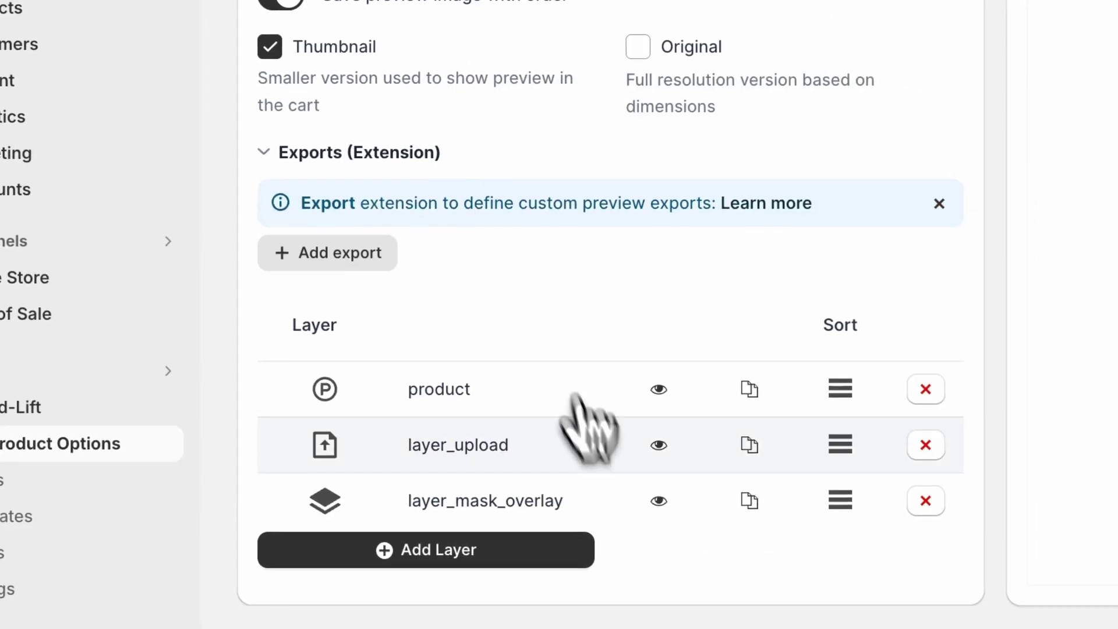
left_click(548, 448)
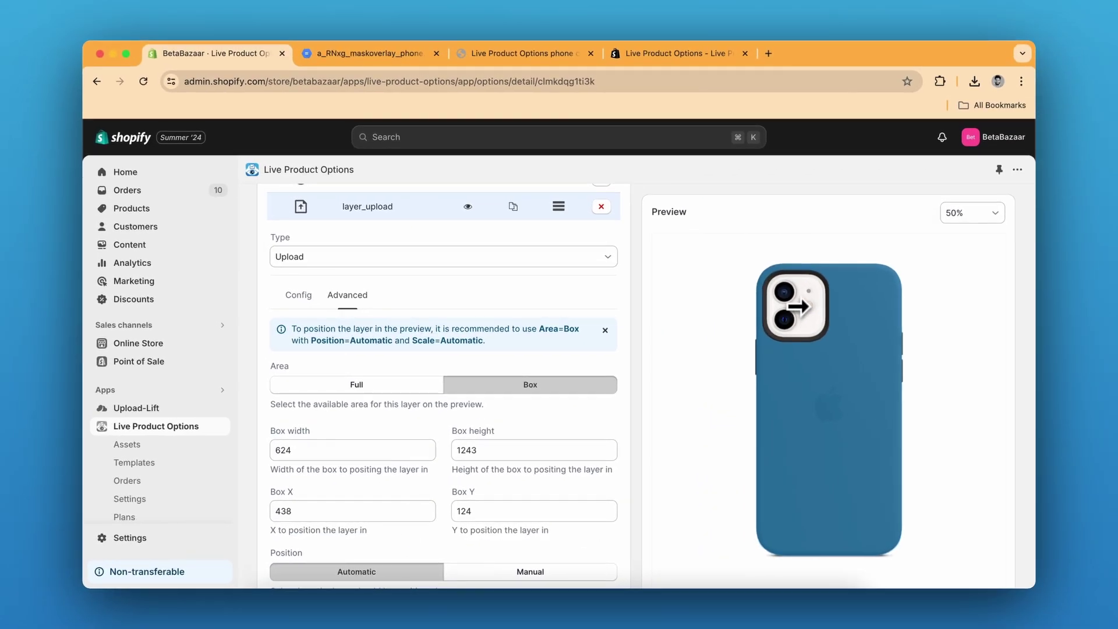
scroll(361, 316, "down", 2)
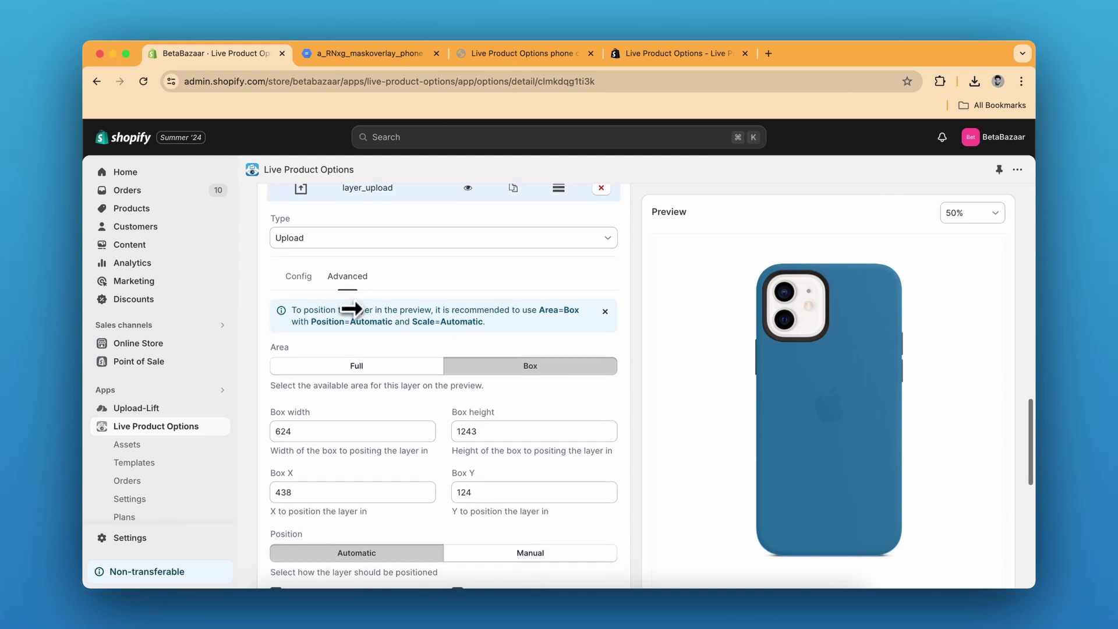
scroll(343, 366, "down", 5)
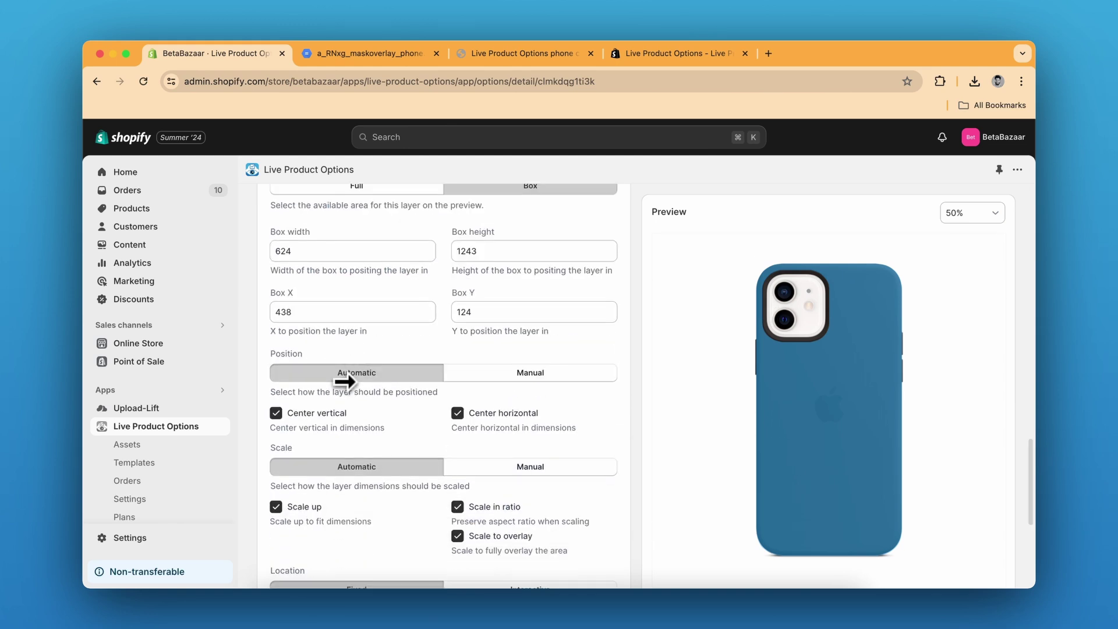
scroll(345, 381, "down", 2)
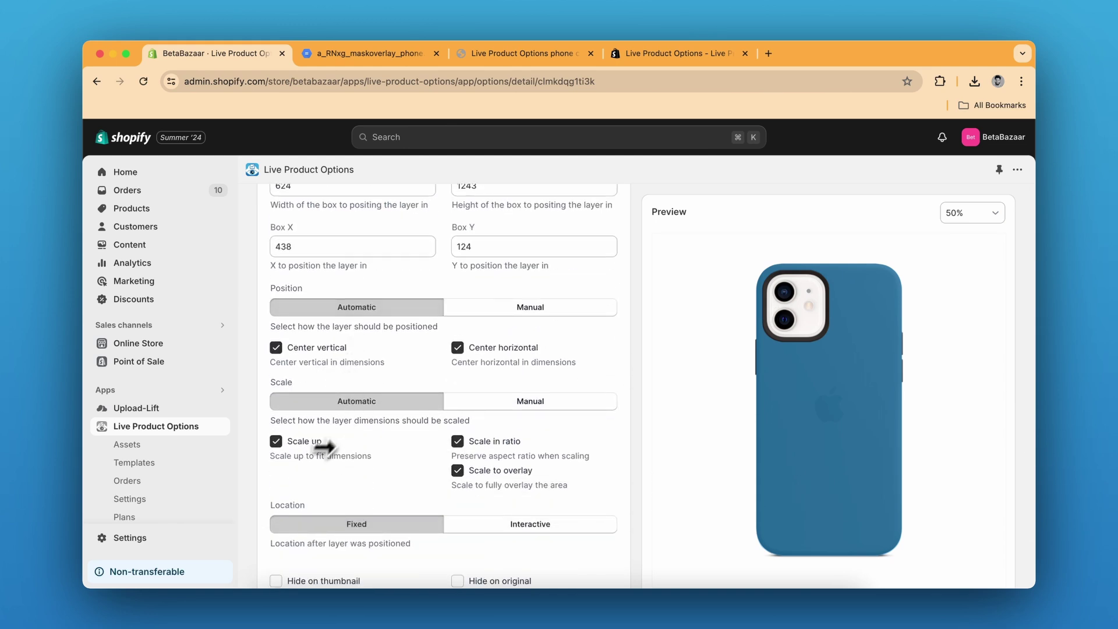
scroll(379, 394, "up", 9)
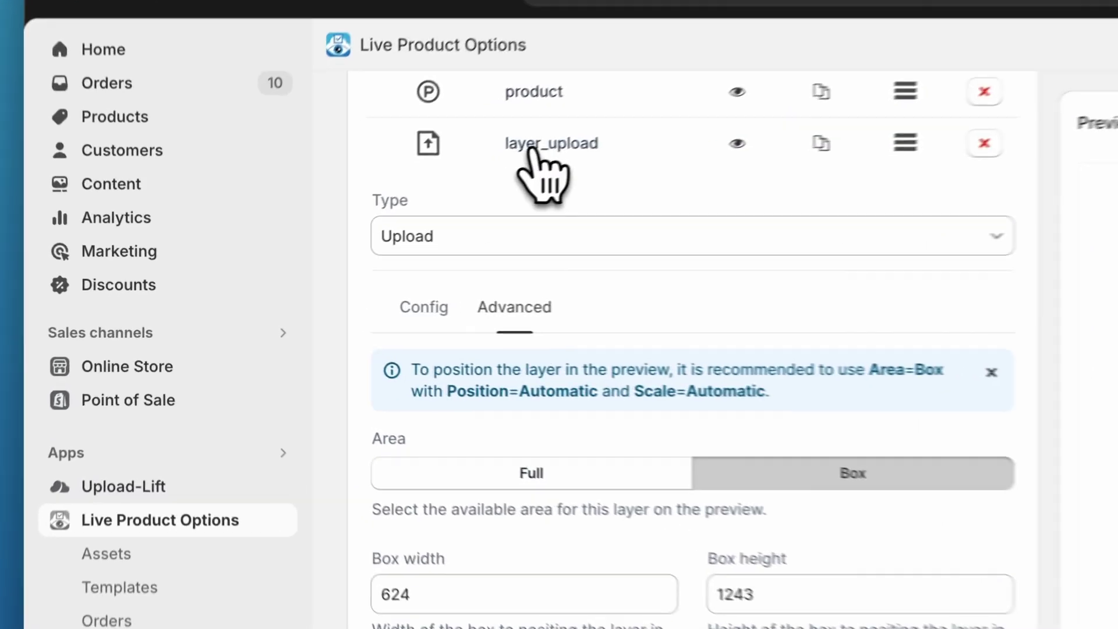
left_click(531, 150)
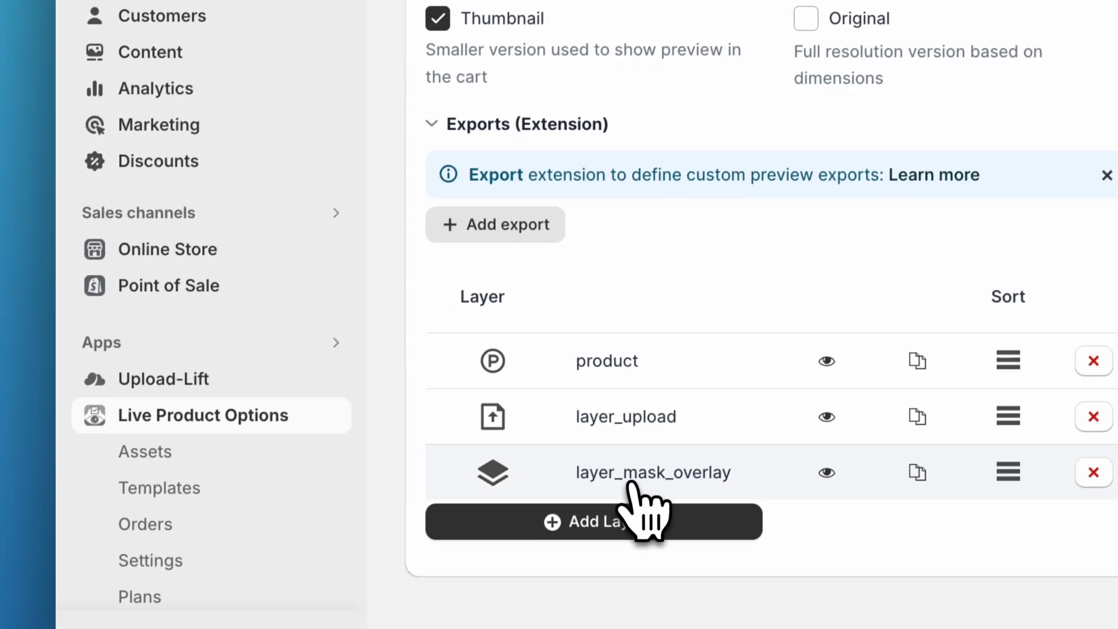
Expand layer_mask_overlay, view its phone mask image, and check its Overlay type choices
left_click(632, 485)
scroll(640, 495, "down", 8)
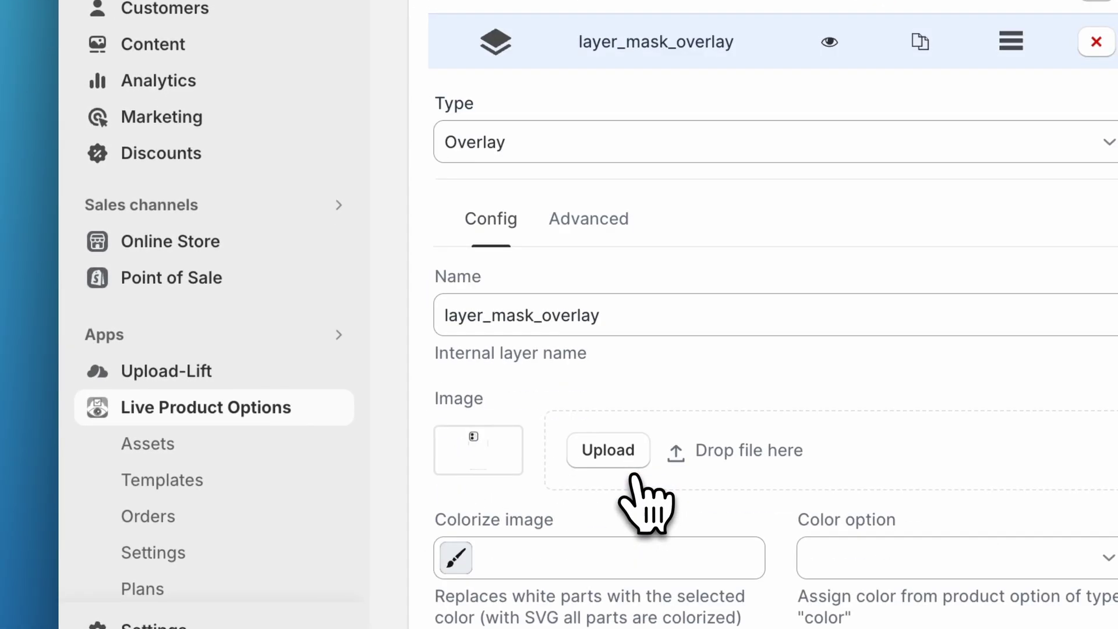
left_click(478, 401)
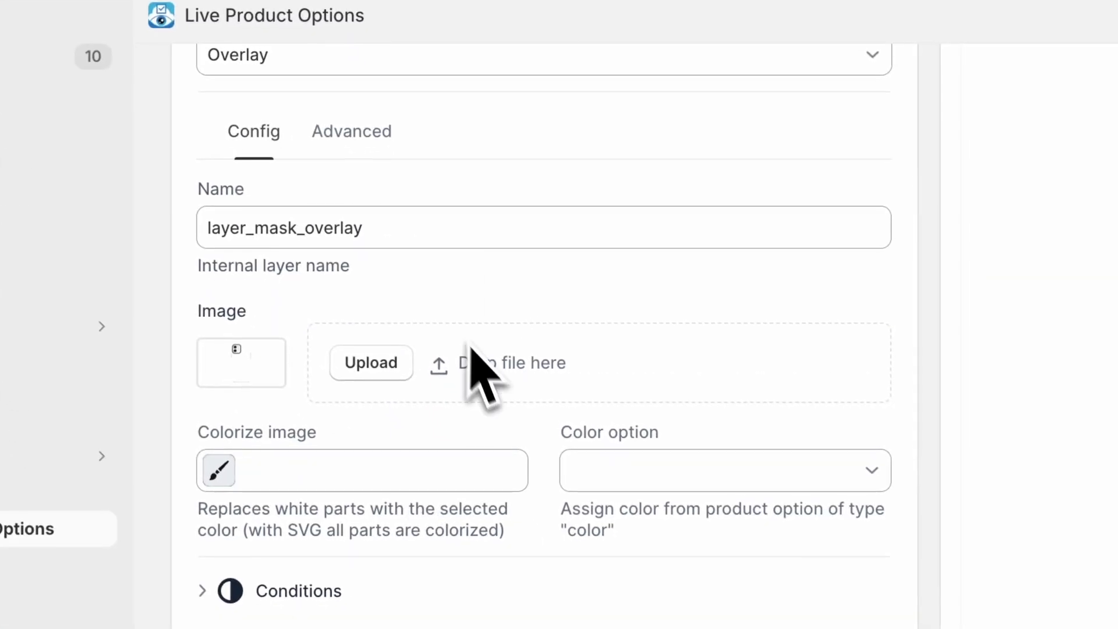
scroll(582, 326, "up", 4)
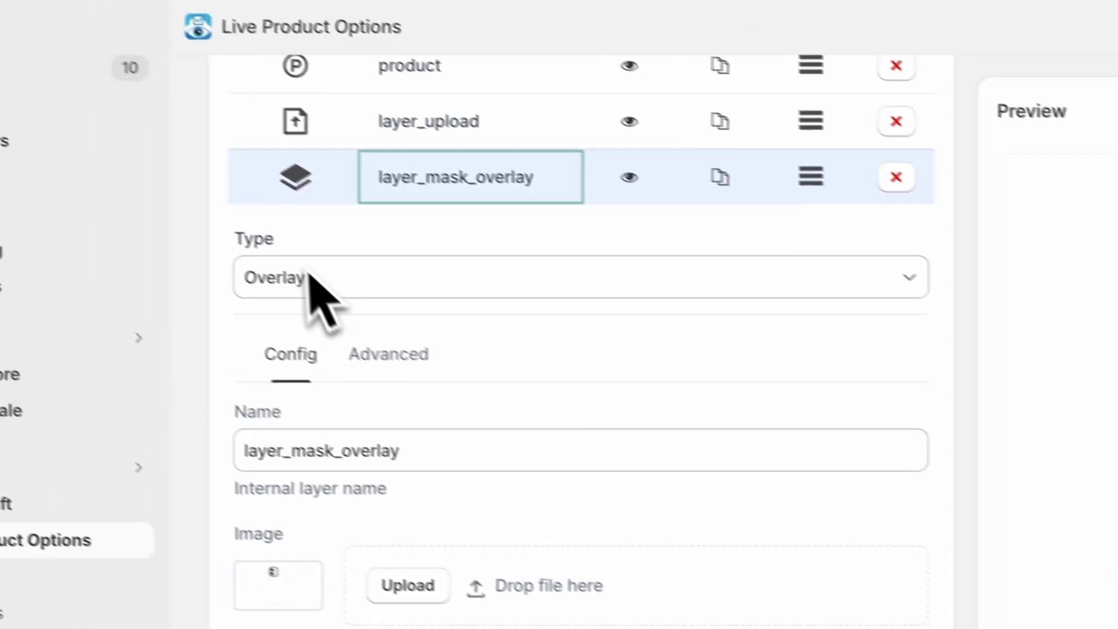
left_click(163, 216)
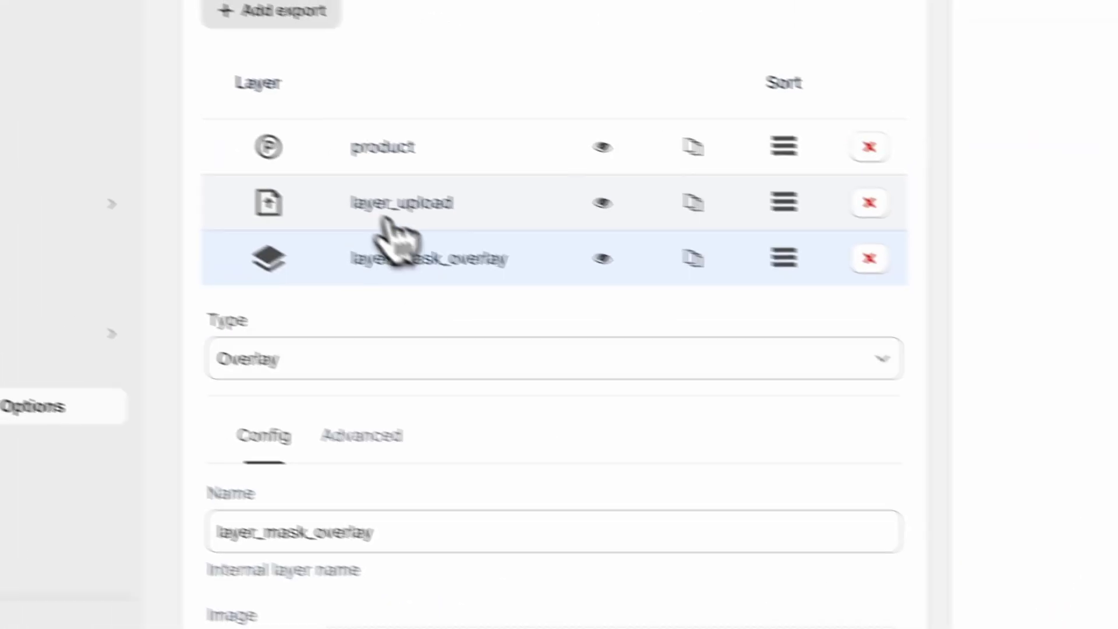
Expand layer_upload's settings and review its Type list, set to Upload
left_click(434, 137)
scroll(441, 224, "down", 1)
left_click(384, 276)
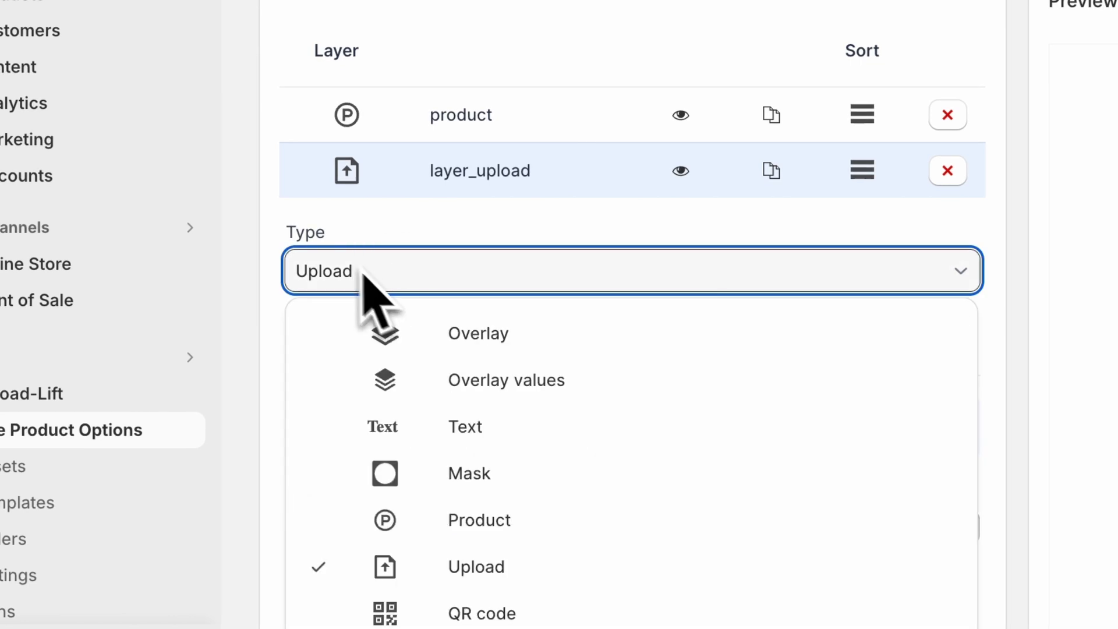
scroll(446, 320, "down", 4)
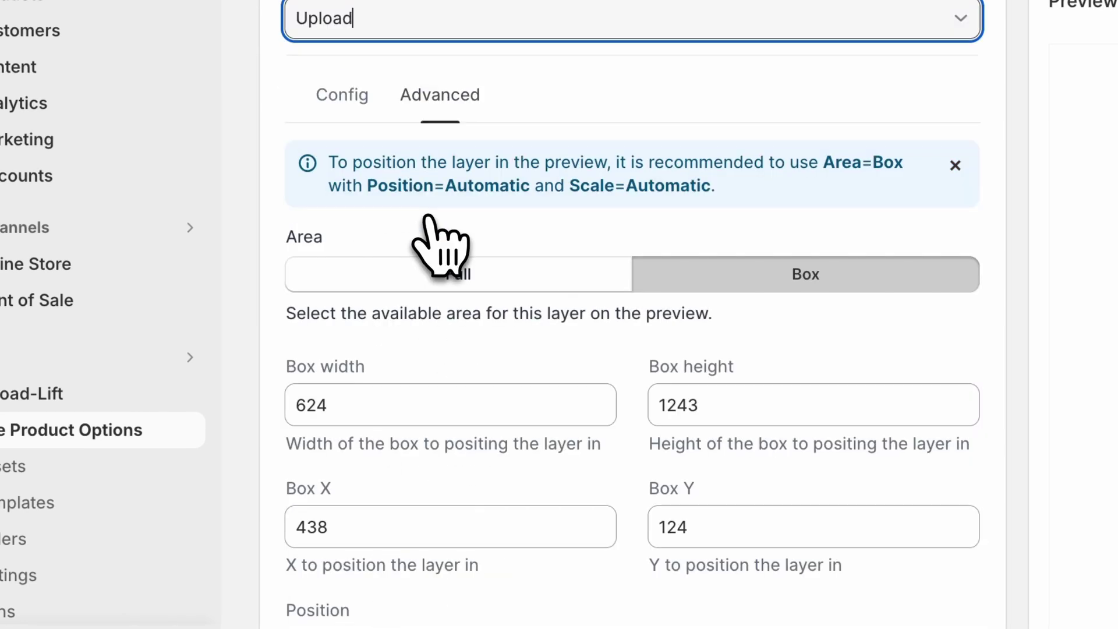
scroll(441, 245, "down", 4)
scroll(441, 245, "up", 5)
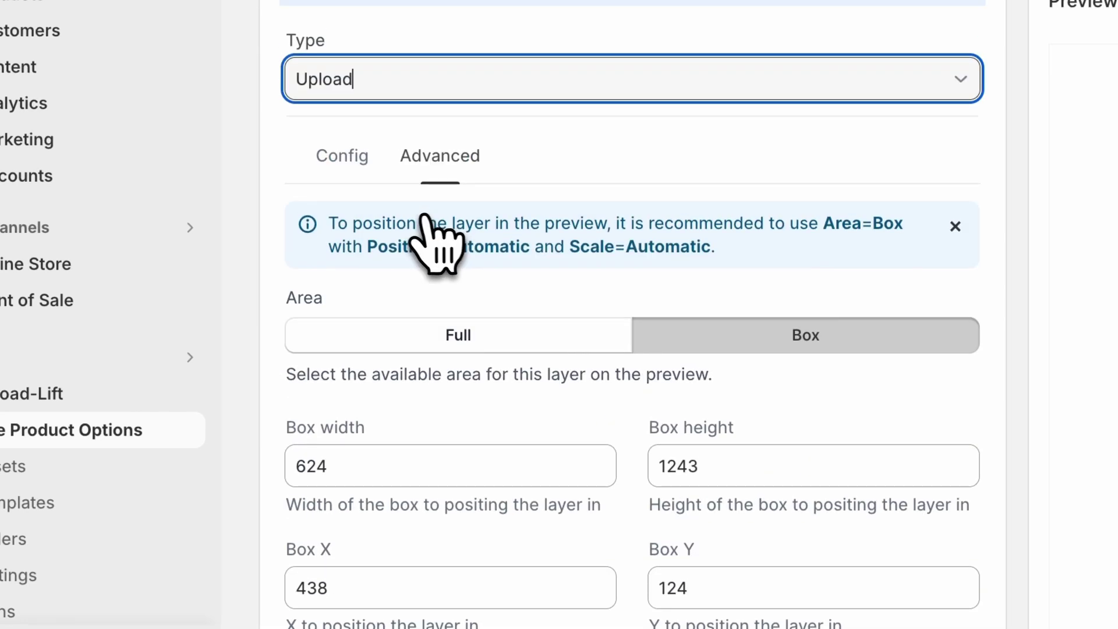
On the Config tab, confirm the layer links to the 'upload' option with Live crop on
left_click(351, 168)
scroll(351, 169, "down", 2)
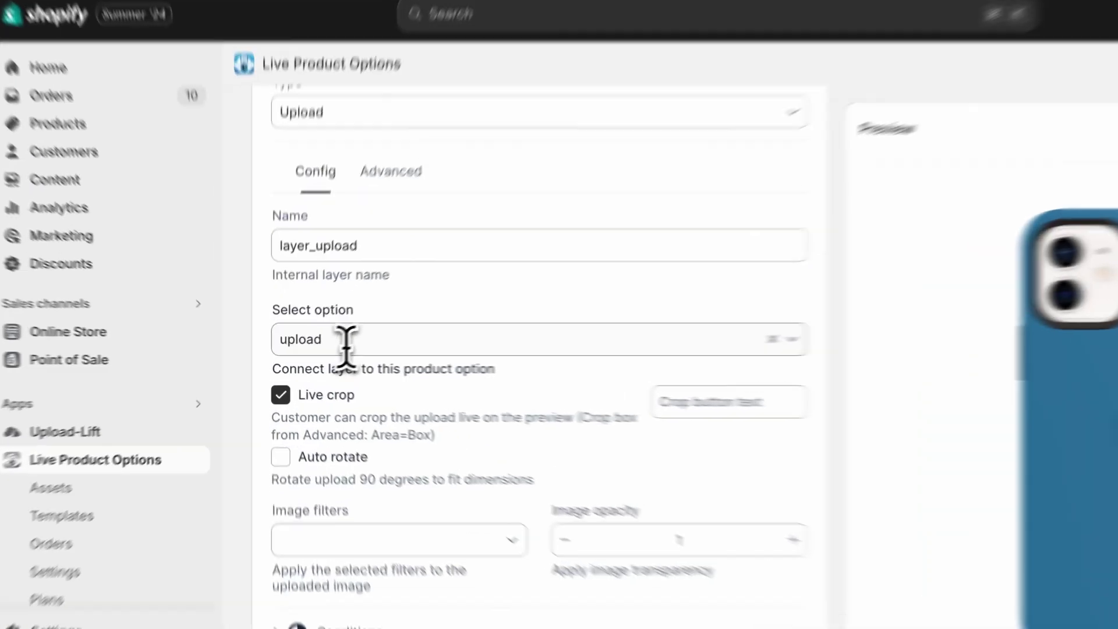
left_click(319, 348)
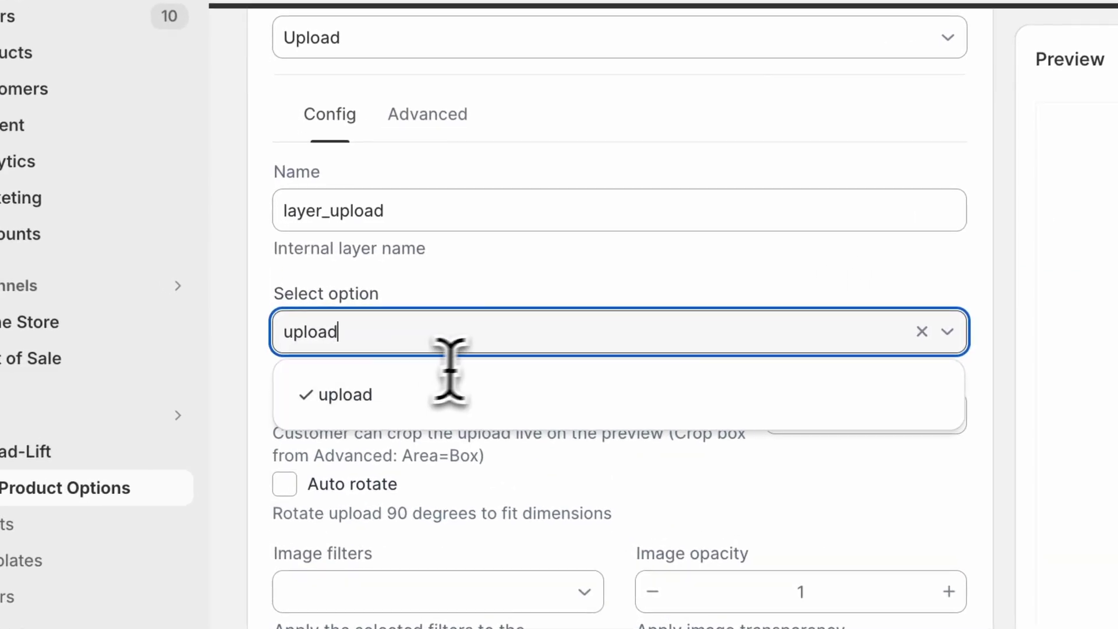
scroll(450, 372, "up", 10)
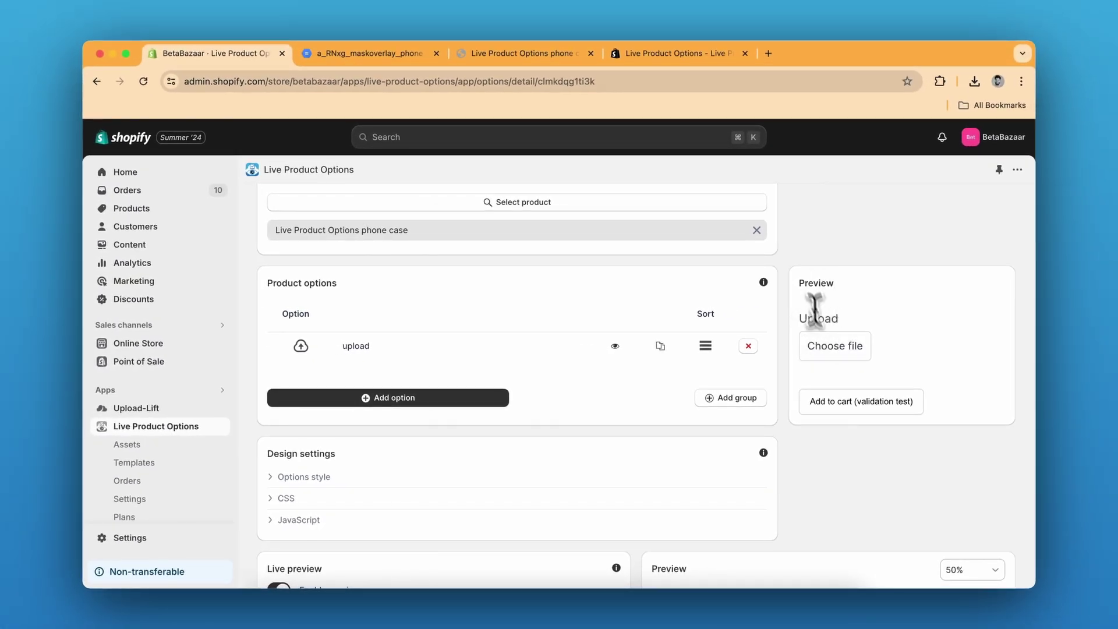
scroll(851, 329, "down", 8)
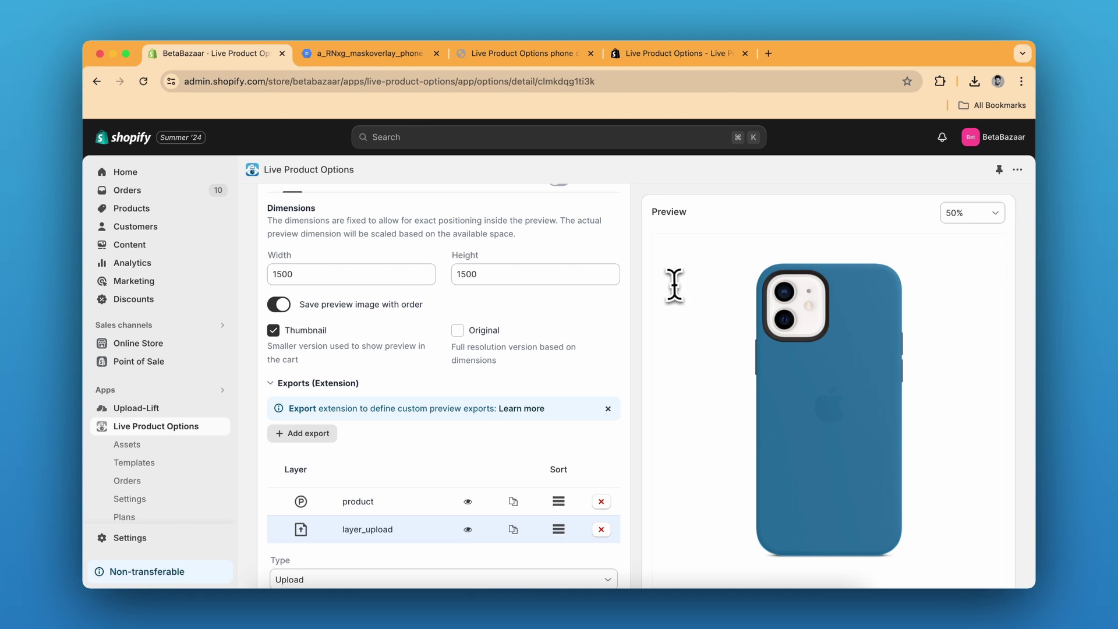
View the storefront phone case page, then the Live Product Options App Store listing
left_click(460, 53)
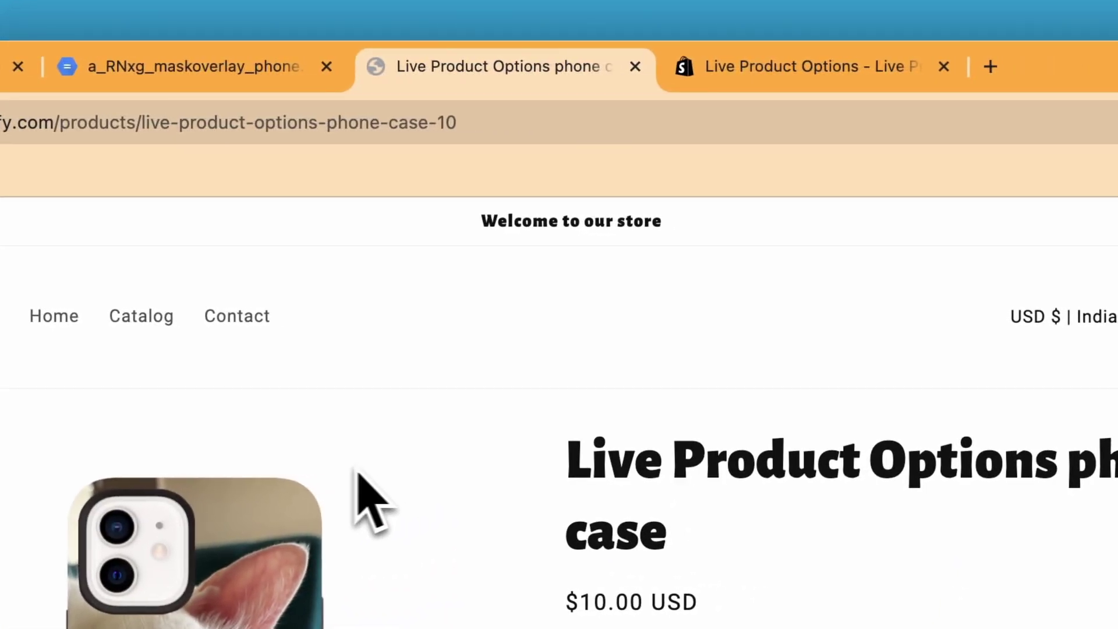
left_click(775, 67)
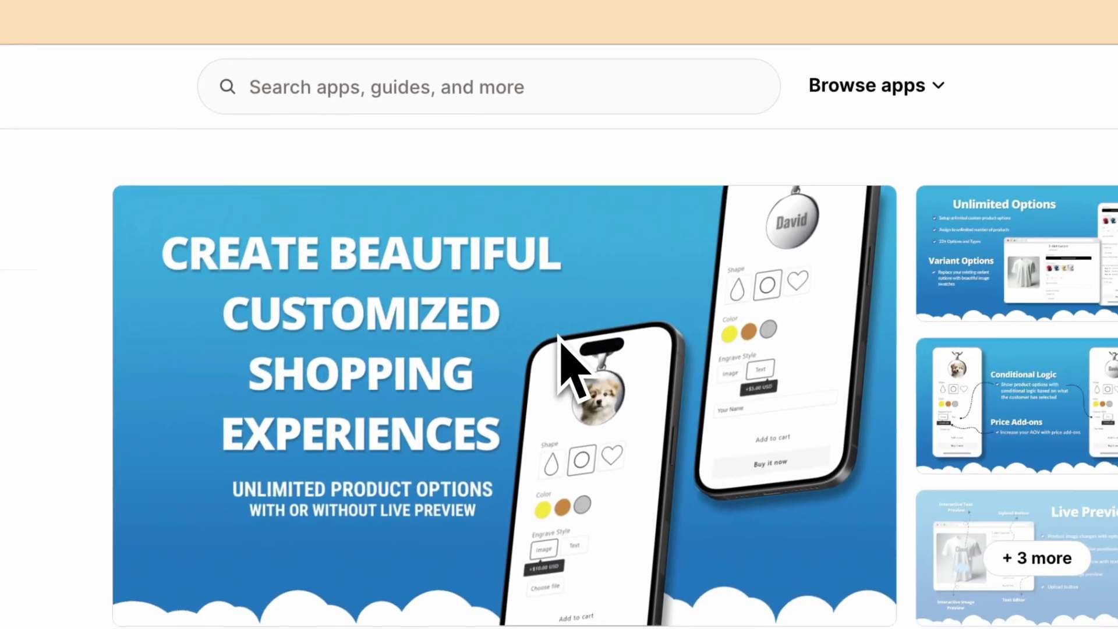